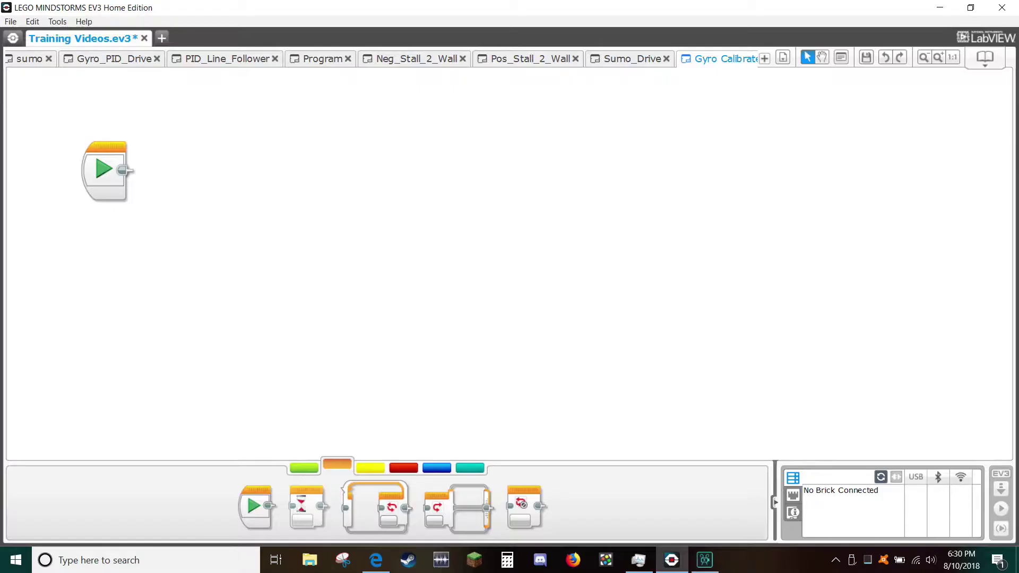
Show the Sensor blocks palette in the new Gyro Calibration program.
{"action": "left_click", "coordinate": [371, 468]}
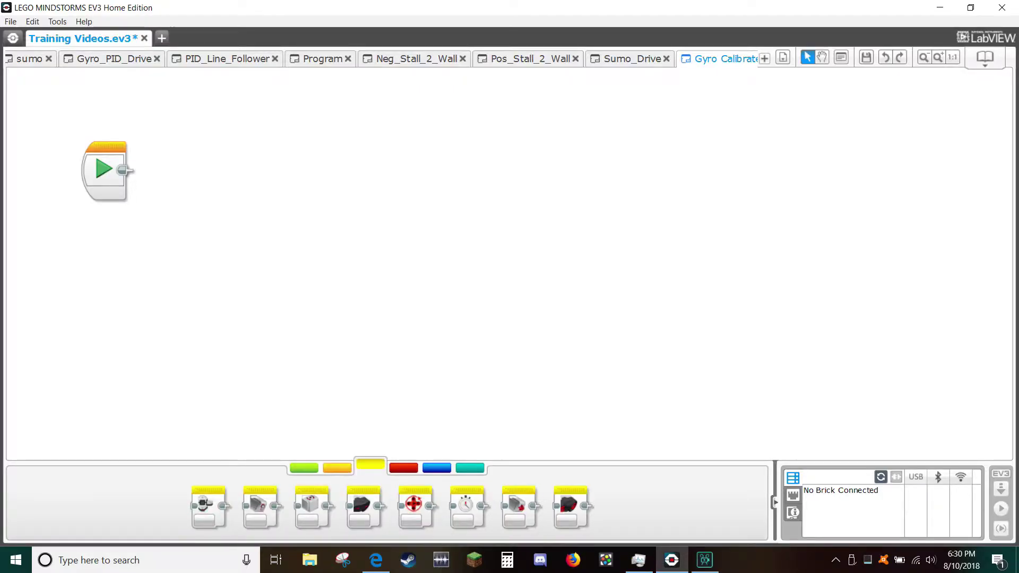
Add a Gyro Sensor block after Start, measuring rate on port 3.
{"action": "left_click_drag", "start_coordinate": [311, 506], "coordinate": [185, 170]}
{"action": "left_click", "coordinate": [177, 147]}
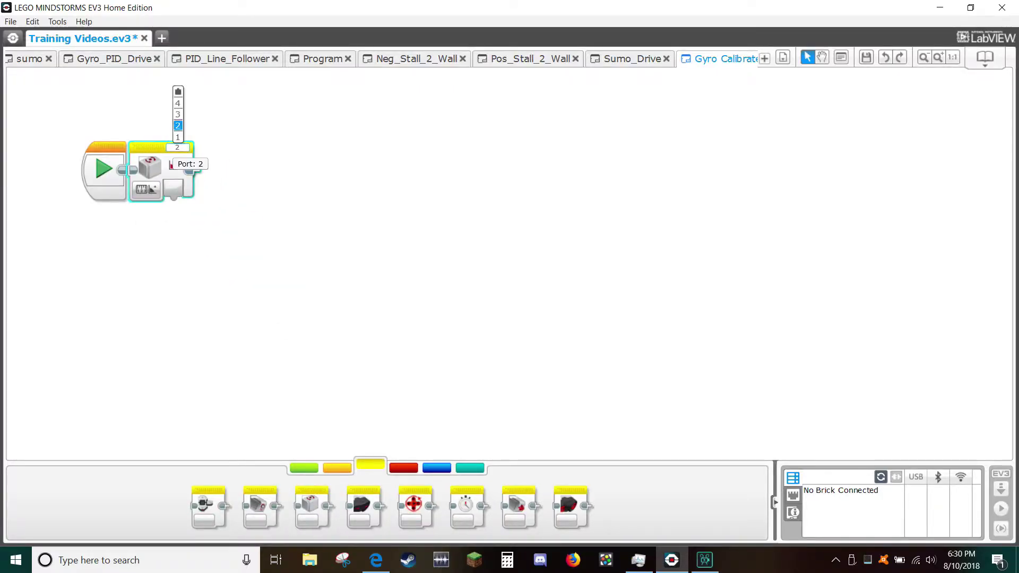
{"action": "left_click", "coordinate": [178, 114]}
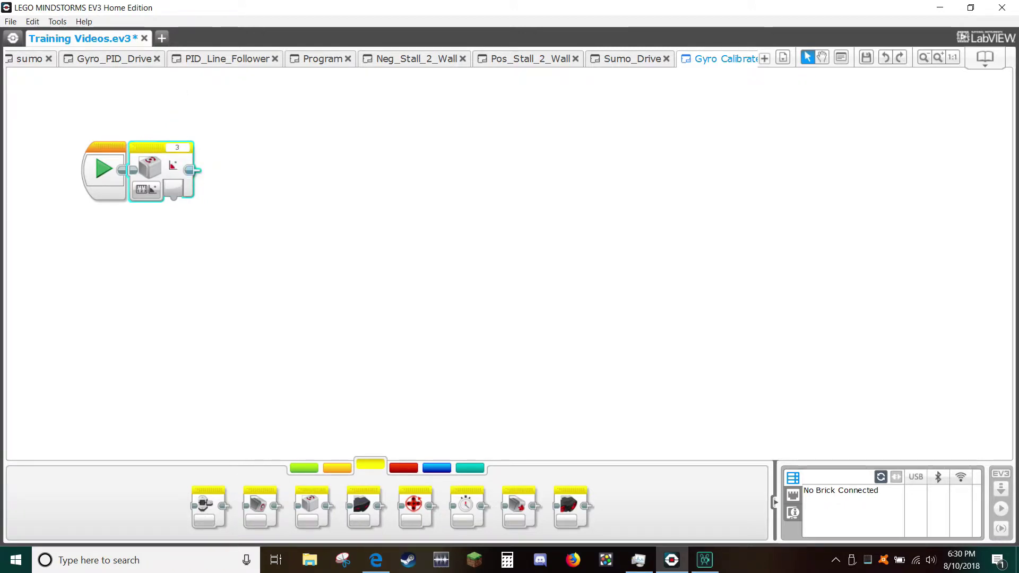
{"action": "left_click", "coordinate": [146, 189]}
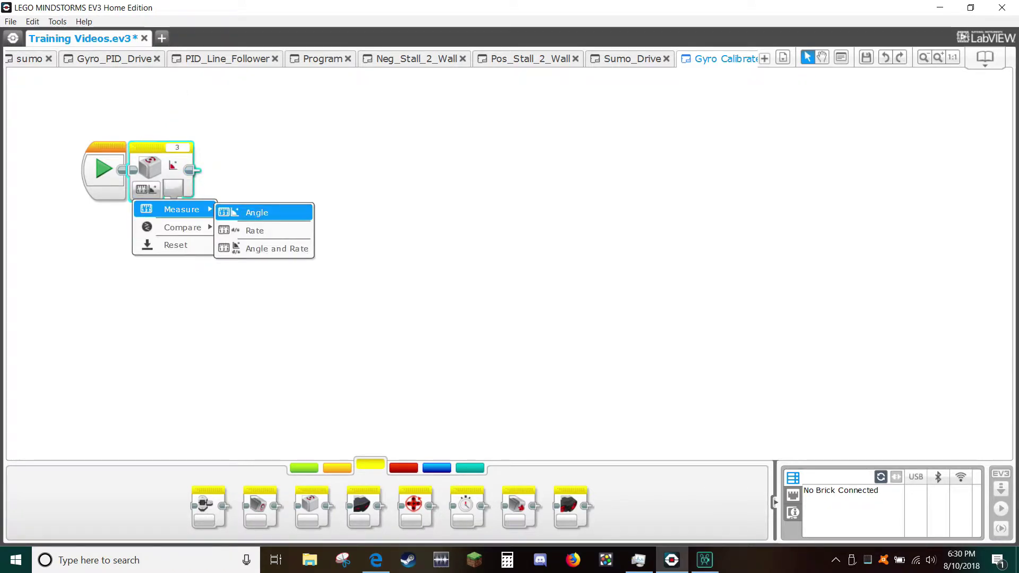
{"action": "left_click", "coordinate": [255, 230]}
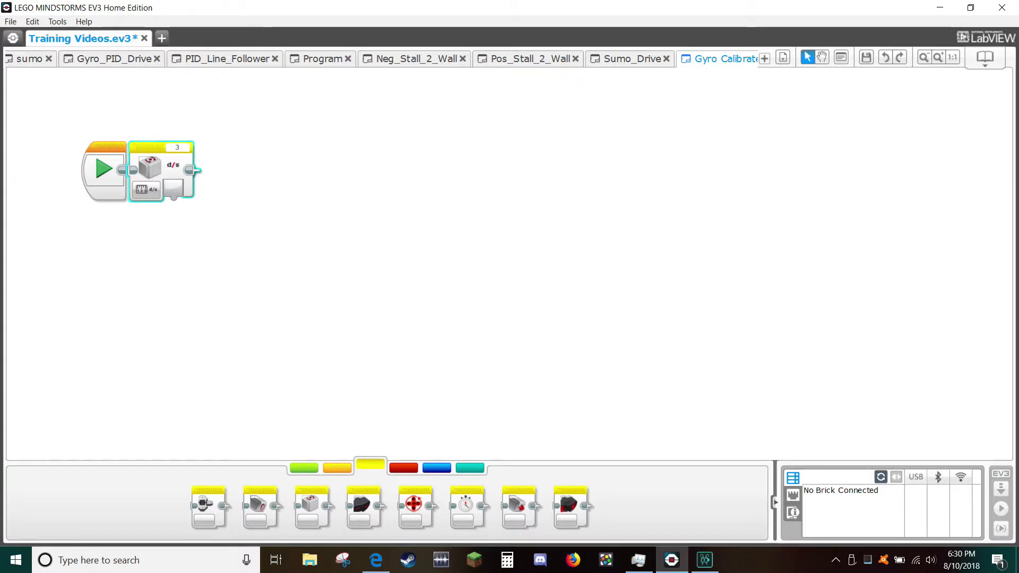
Add a Wait block after the gyro block with a 0.5-second duration.
{"action": "left_click", "coordinate": [337, 467]}
{"action": "left_click_drag", "start_coordinate": [303, 510], "coordinate": [229, 168]}
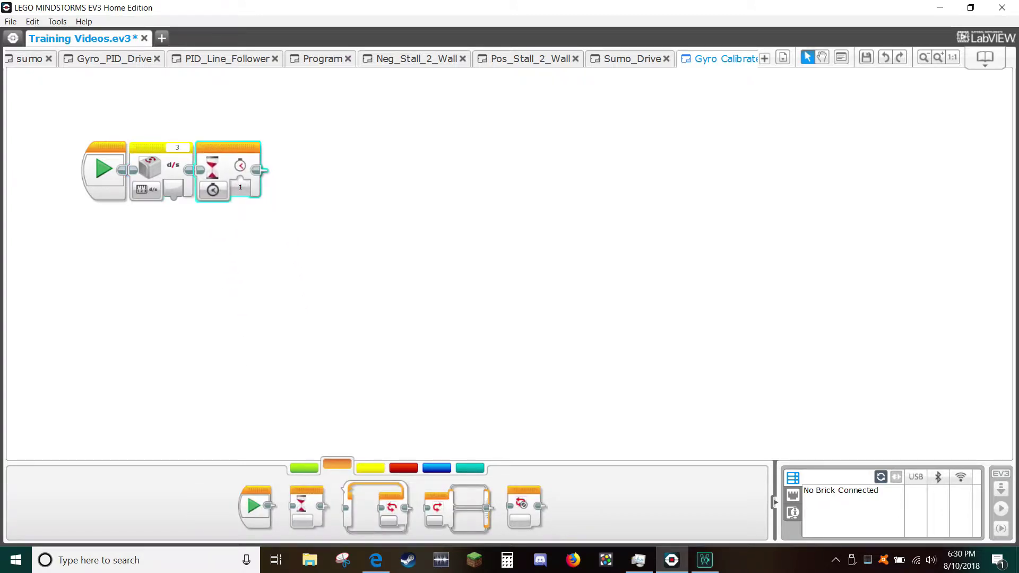
{"action": "left_click", "coordinate": [240, 187]}
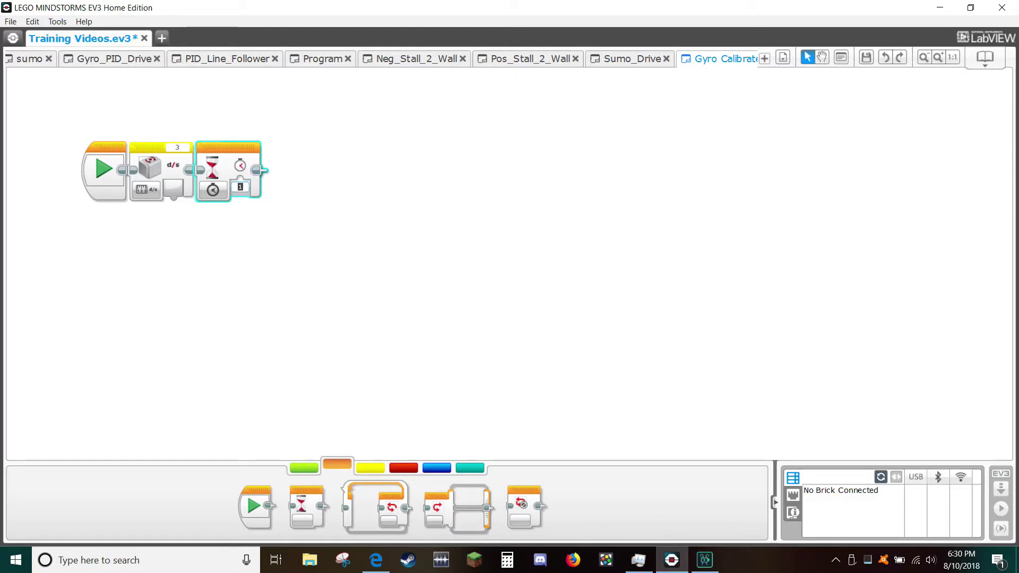
{"action": "type", "text": "."}
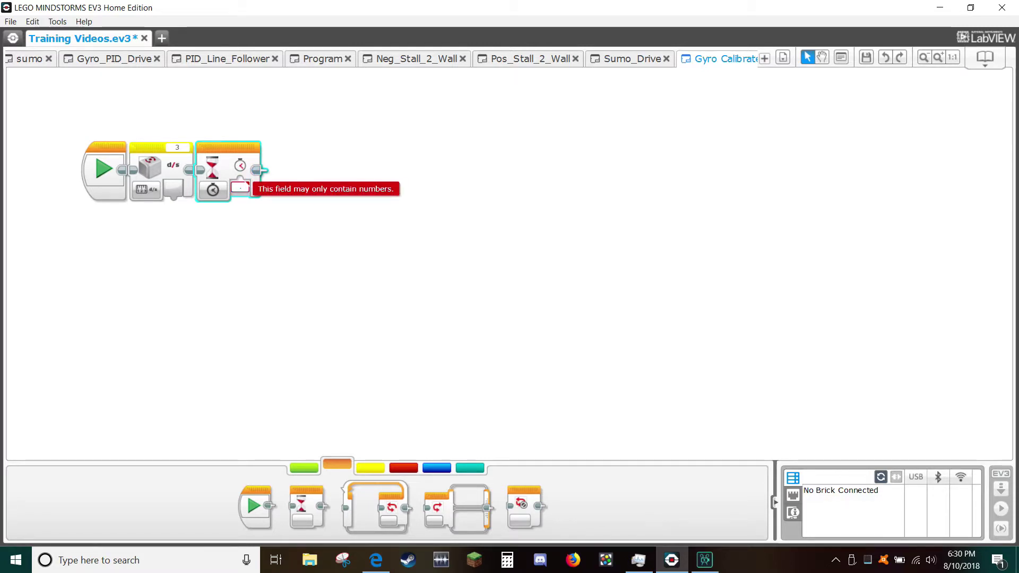
{"action": "type", "text": "5"}
{"action": "left_click", "coordinate": [371, 468]}
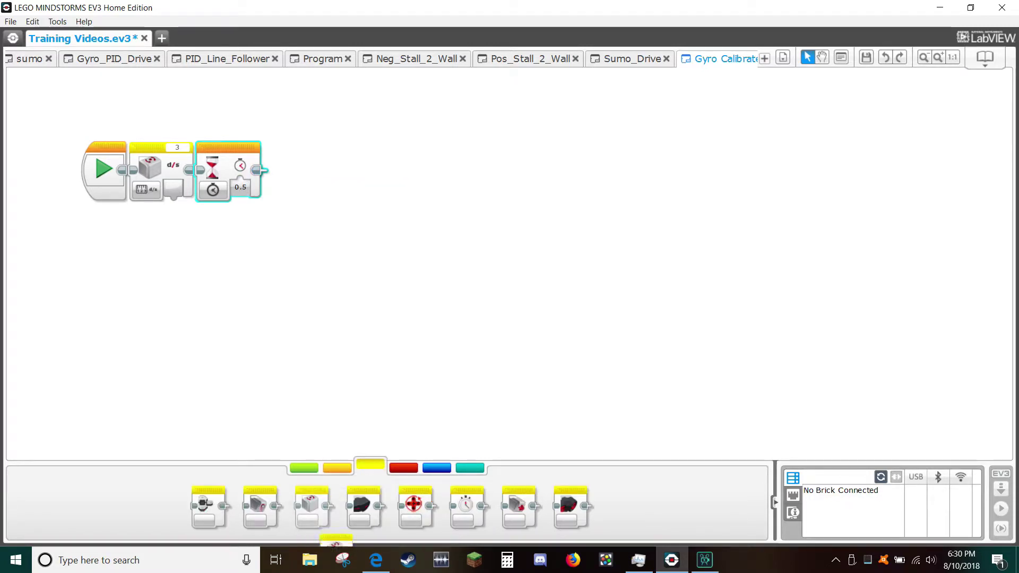
Attach a second Gyro Sensor block after the wait and set it to port 3.
{"action": "left_click_drag", "start_coordinate": [346, 510], "coordinate": [328, 160]}
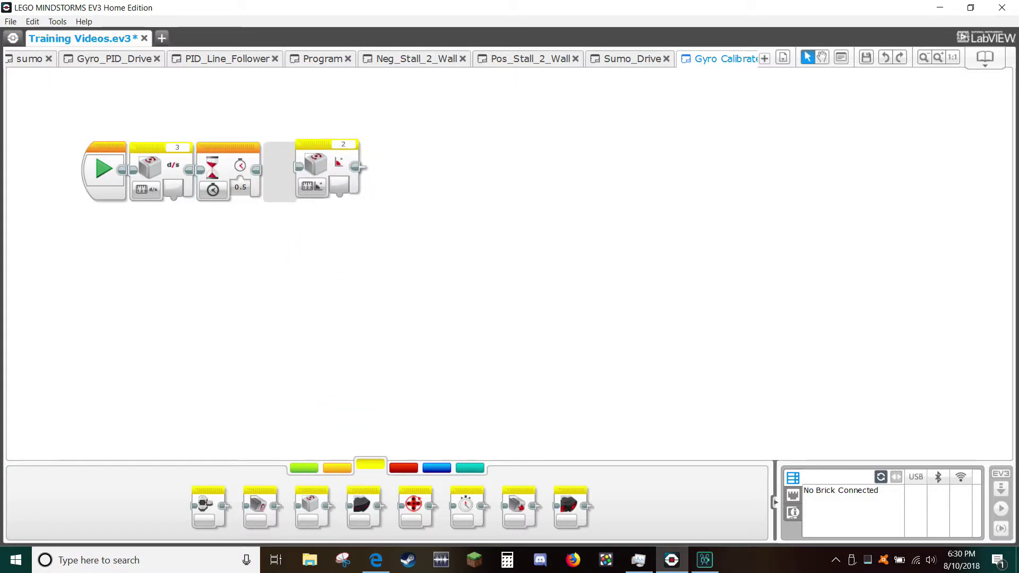
{"action": "left_click_drag", "start_coordinate": [328, 159], "coordinate": [295, 160]}
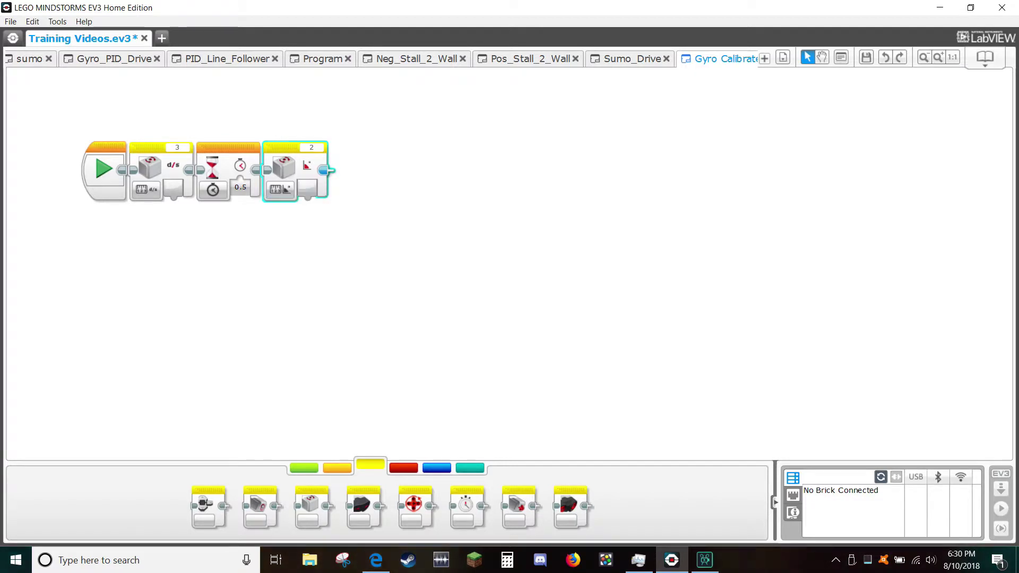
{"action": "left_click", "coordinate": [311, 148]}
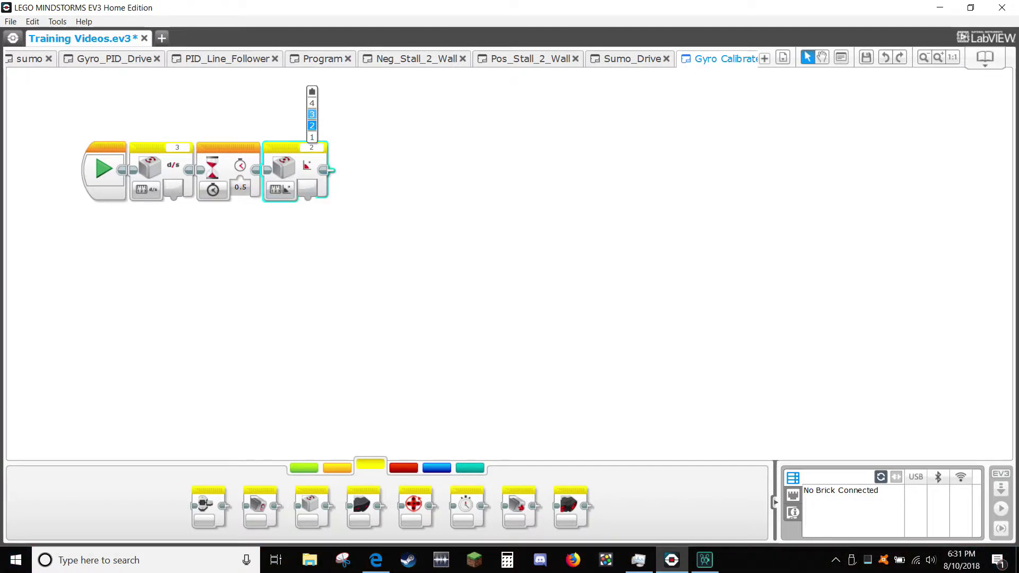
{"action": "left_click", "coordinate": [311, 114]}
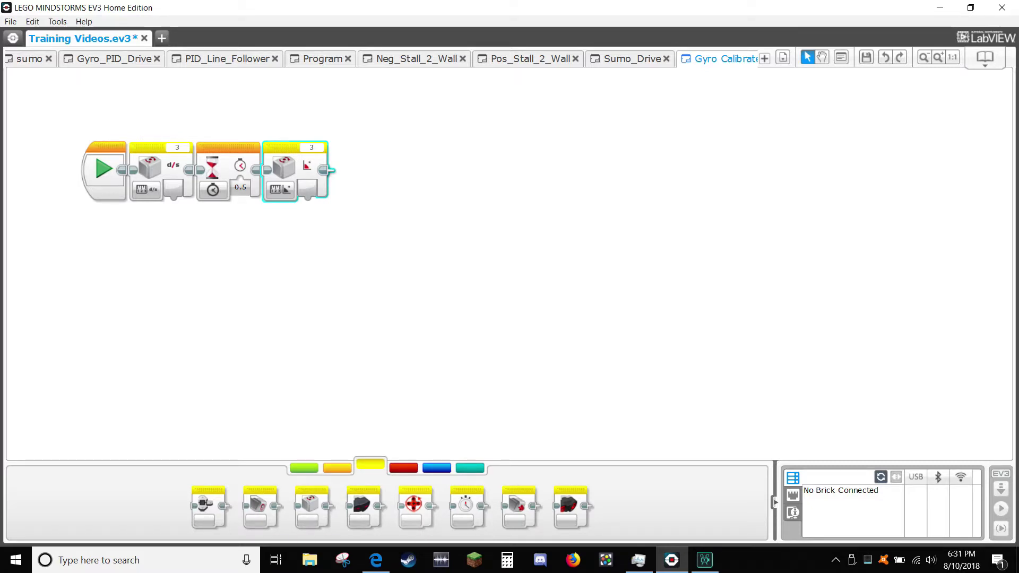
Add a final Wait block in gyro angle mode that waits until the angle equals 0.
{"action": "left_click", "coordinate": [336, 468]}
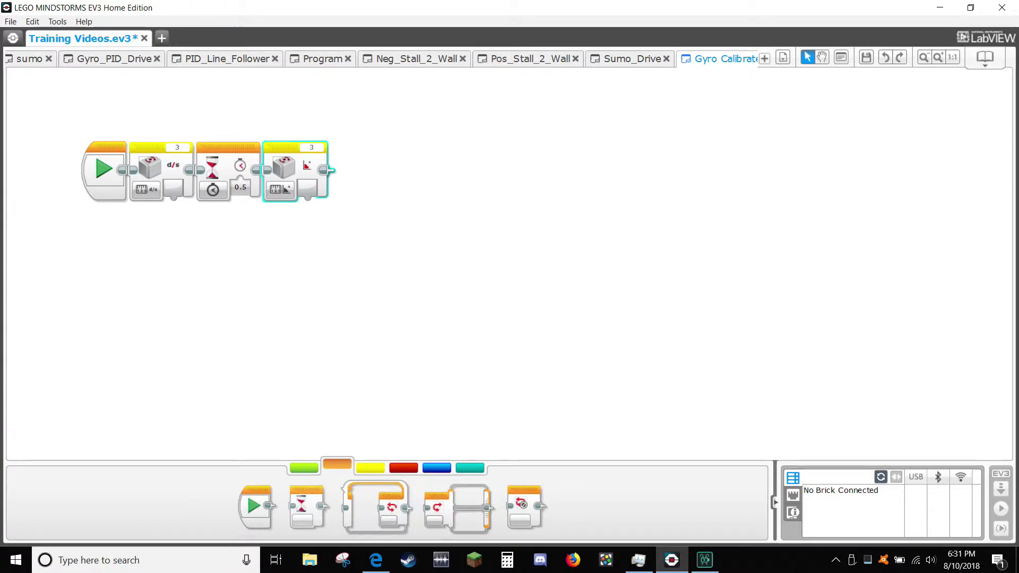
{"action": "left_click_drag", "start_coordinate": [306, 506], "coordinate": [371, 164]}
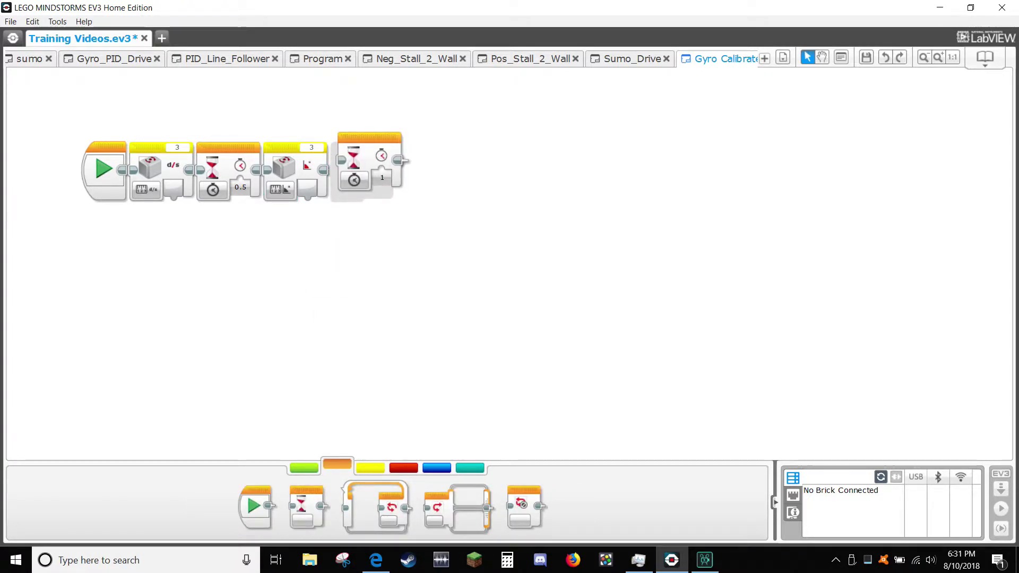
{"action": "left_click", "coordinate": [347, 189]}
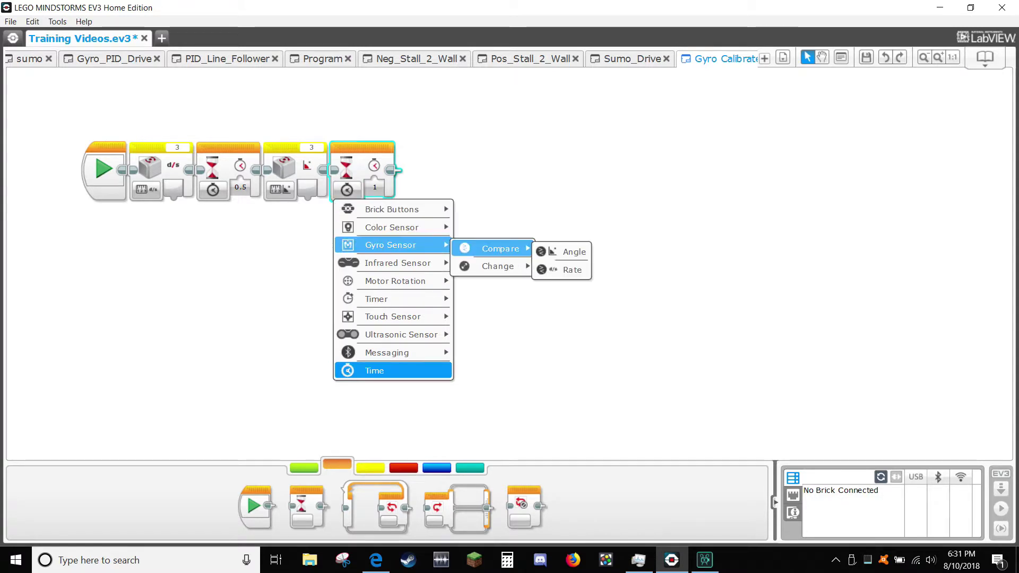
{"action": "left_click", "coordinate": [561, 249]}
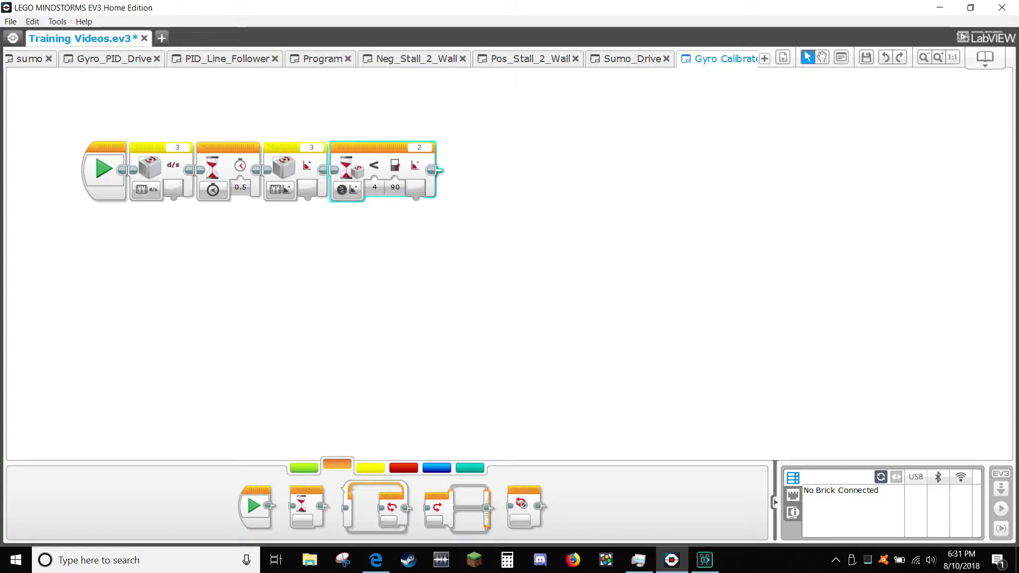
{"action": "left_click", "coordinate": [375, 188]}
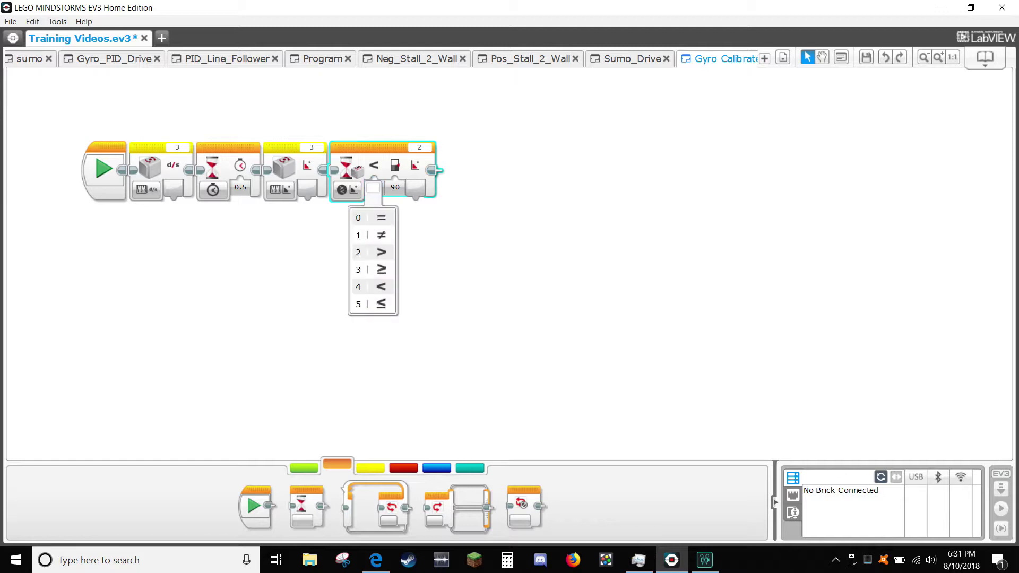
{"action": "left_click", "coordinate": [371, 217]}
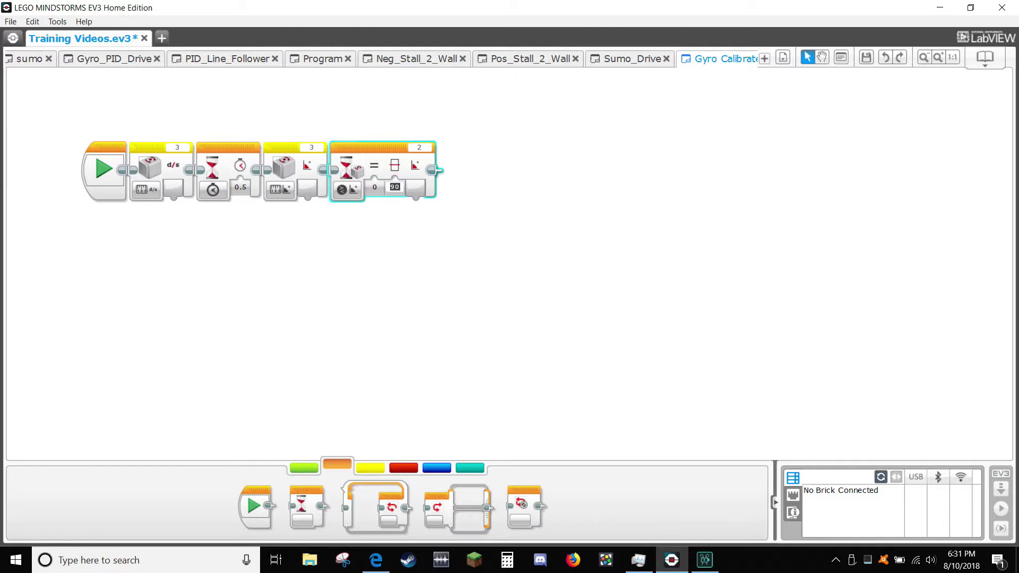
{"action": "left_click", "coordinate": [395, 187]}
{"action": "type", "text": "0"}
{"action": "left_click", "coordinate": [313, 239]}
Wire the gyro angle output into the final wait's threshold and set that wait to port 3.
{"action": "mouse_move", "coordinate": [313, 197]}
{"action": "left_mouse_down"}
{"action": "mouse_move", "coordinate": [375, 205]}
{"action": "mouse_move", "coordinate": [375, 191]}
{"action": "left_mouse_up"}
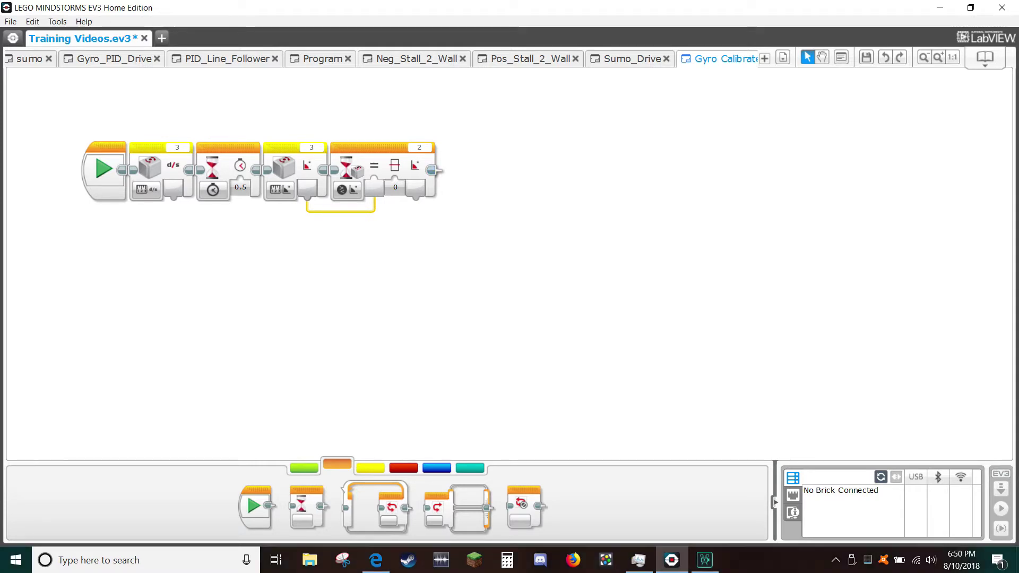
{"action": "left_click", "coordinate": [419, 148]}
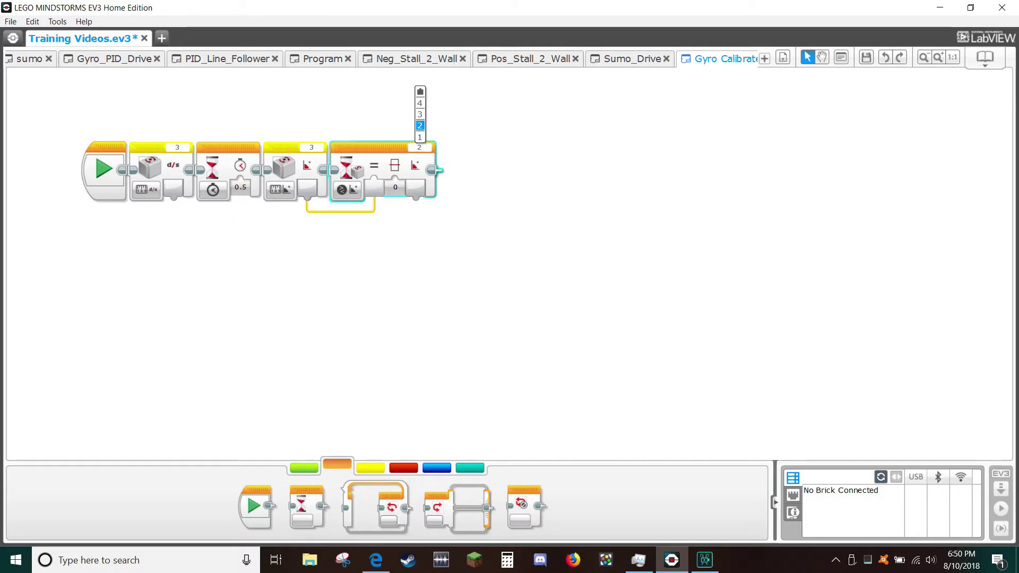
{"action": "left_click", "coordinate": [420, 114]}
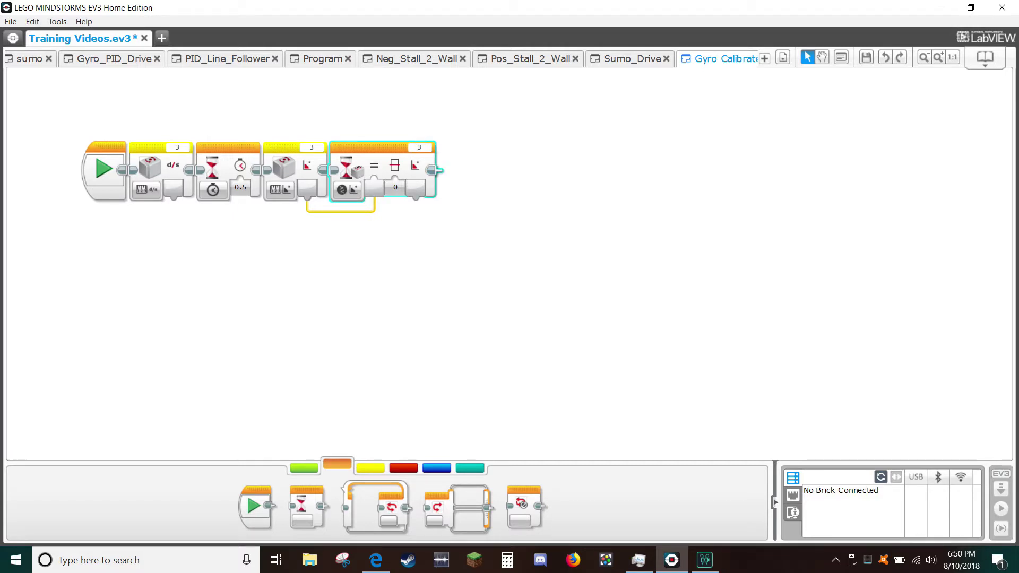
{"action": "left_click_drag", "start_coordinate": [149, 111], "coordinate": [463, 222]}
Build the selected blocks into the Gyro_Calibrate_P3 My Block with a description and gyro icon.
{"action": "left_click", "coordinate": [58, 21]}
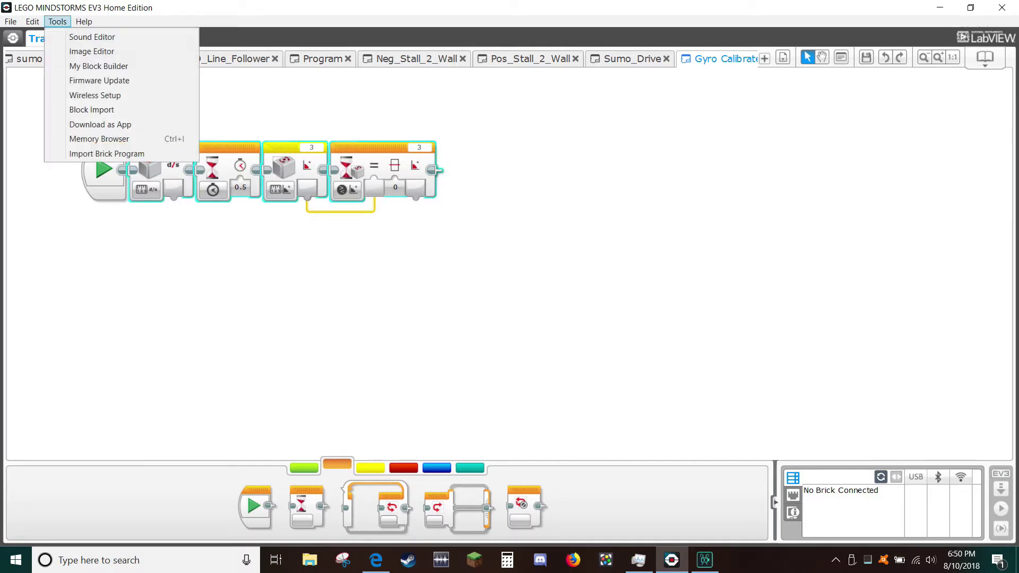
{"action": "left_click", "coordinate": [98, 67]}
{"action": "type", "text": "G"}
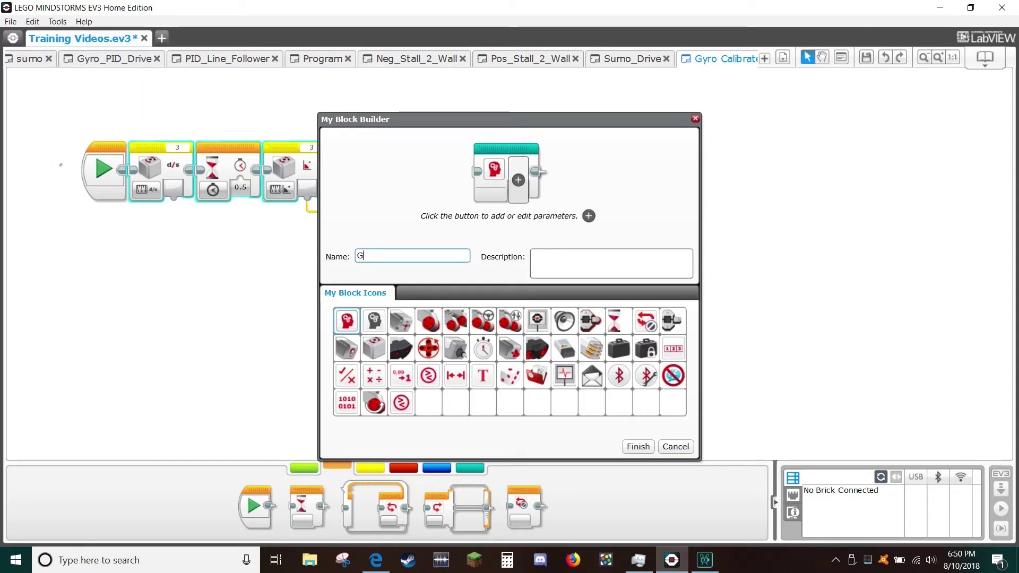
{"action": "type", "text": "yro_"}
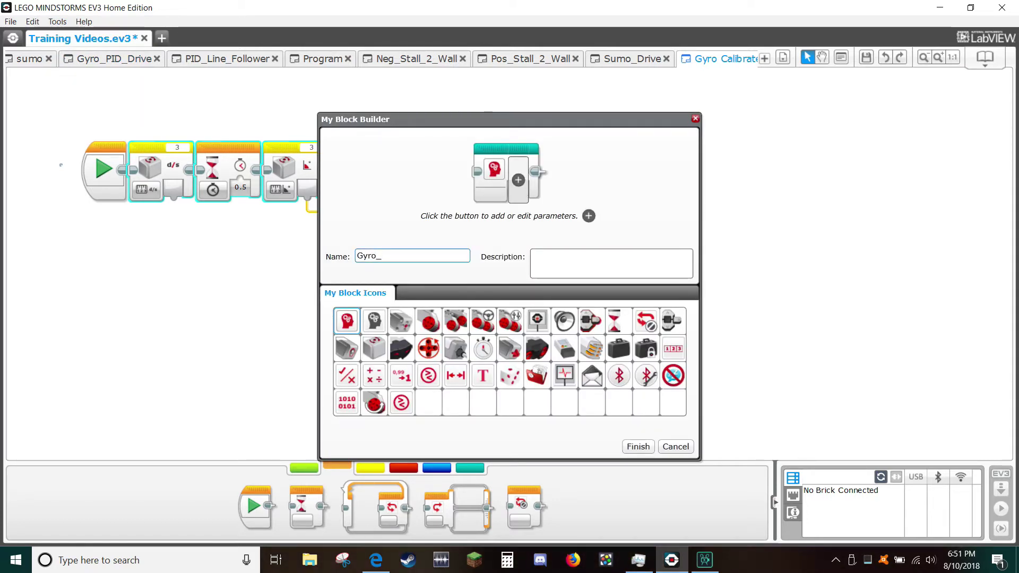
{"action": "type", "text": "Calibrate_P"}
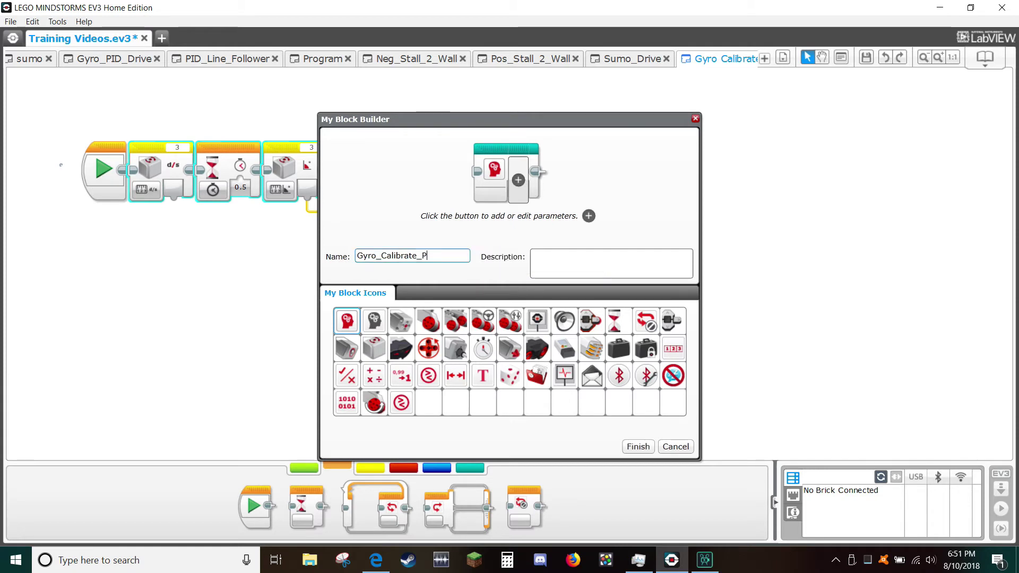
{"action": "type", "text": "3"}
{"action": "key", "text": "Tab"}
{"action": "type", "text": "Cali"}
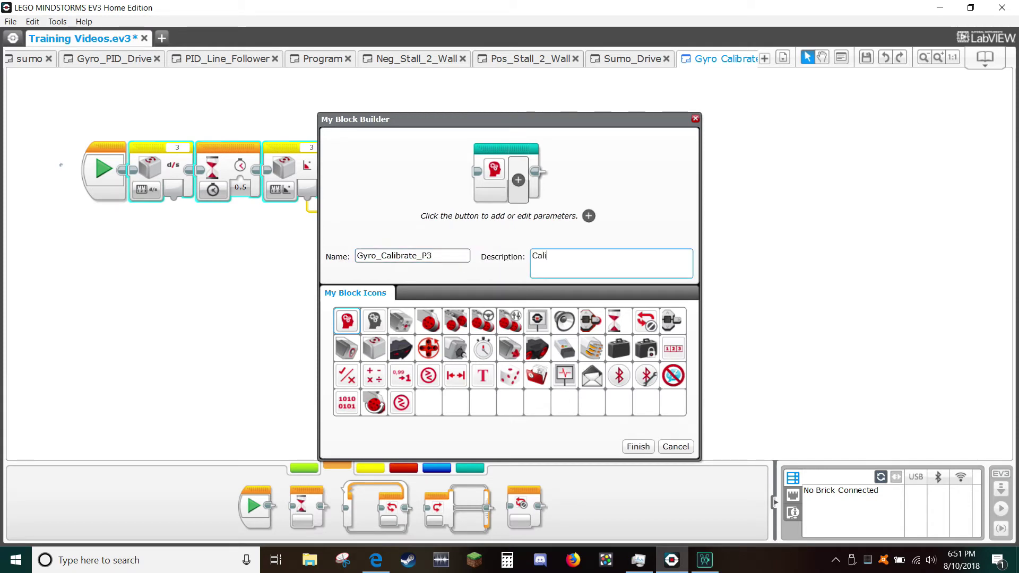
{"action": "type", "text": "brates Gyro o"}
{"action": "type", "text": "n Port 3. Ro"}
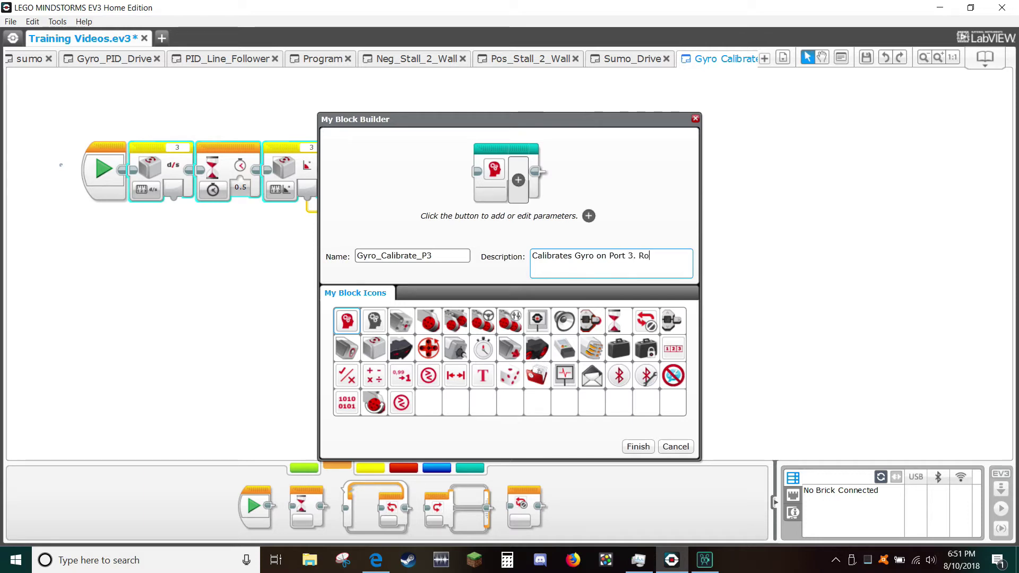
{"action": "type", "text": "bot must be station"}
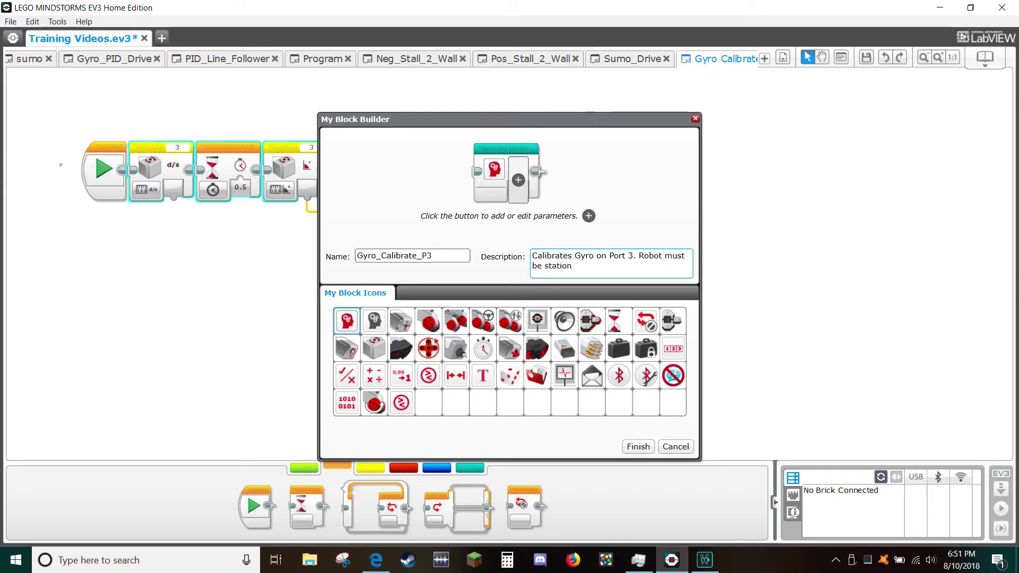
{"action": "type", "text": "ary while this "}
{"action": "type", "text": "block runs."}
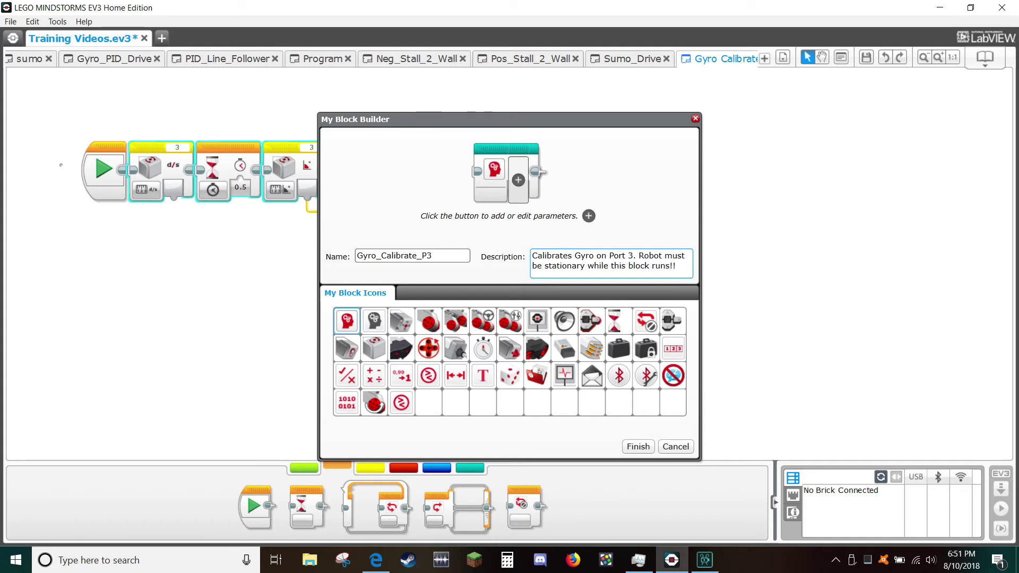
{"action": "left_click", "coordinate": [374, 347]}
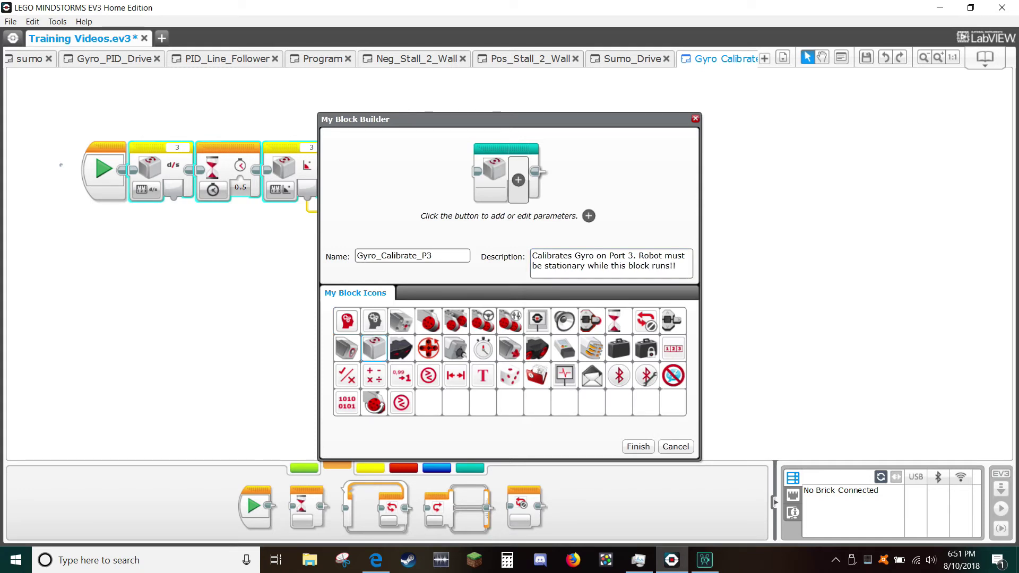
{"action": "left_click", "coordinate": [638, 446]}
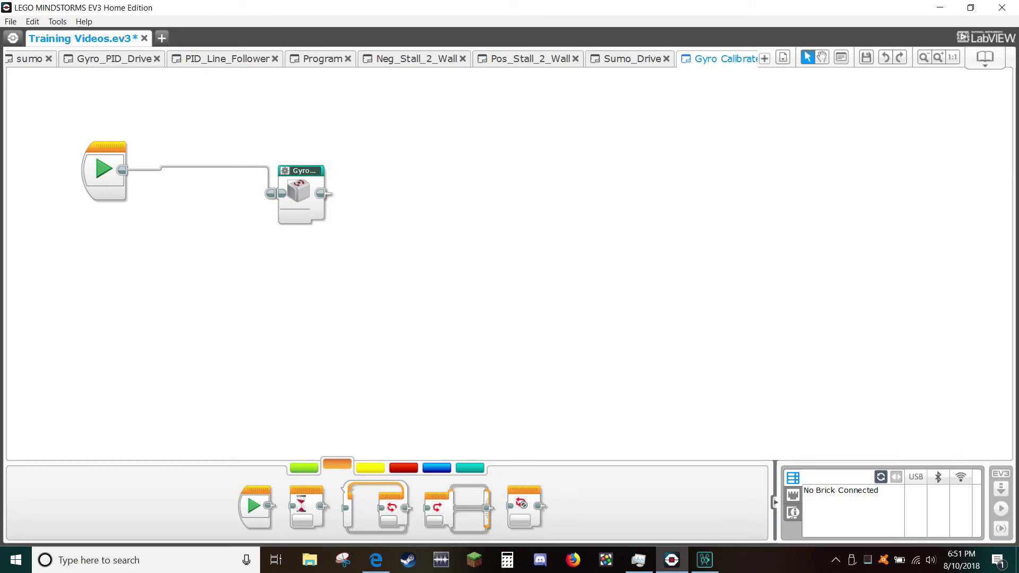